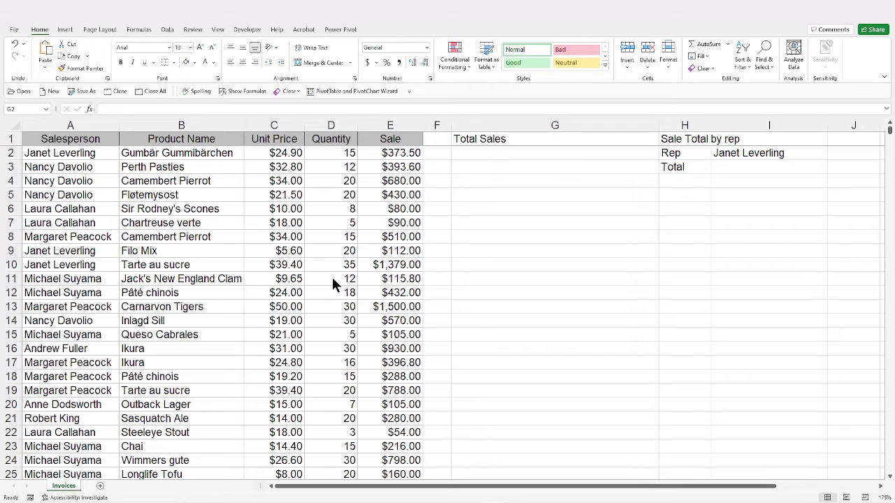
Start a SUMPRODUCT formula in cell G2 under Total Sales with the unit price range C2:C534 as the first array
left_click(470, 155)
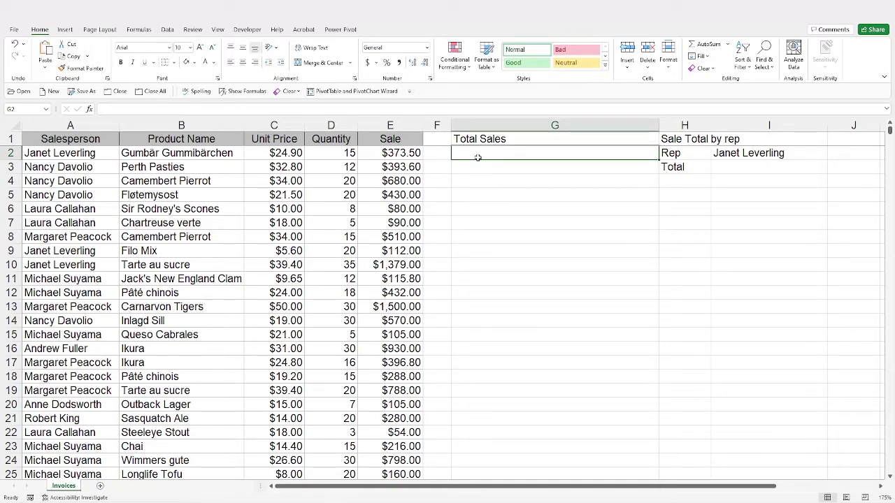
scroll(483, 224, "up", 4, "ctrl")
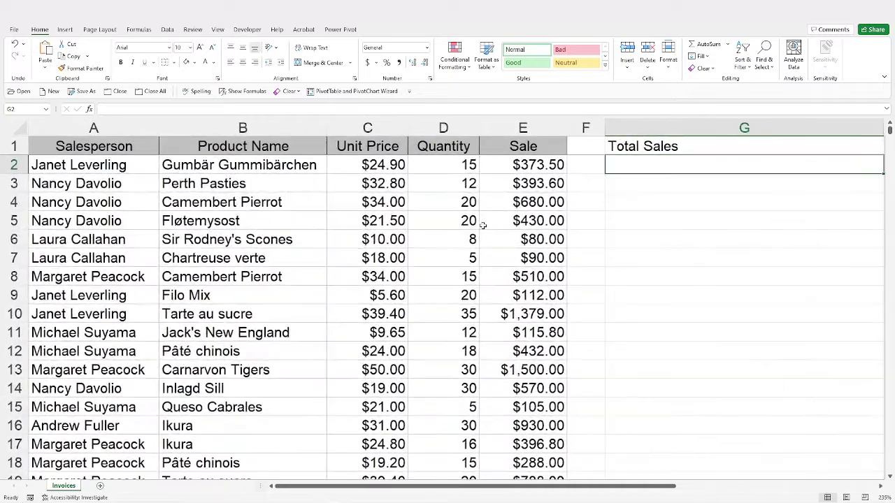
scroll(483, 225, "up", 4, "ctrl")
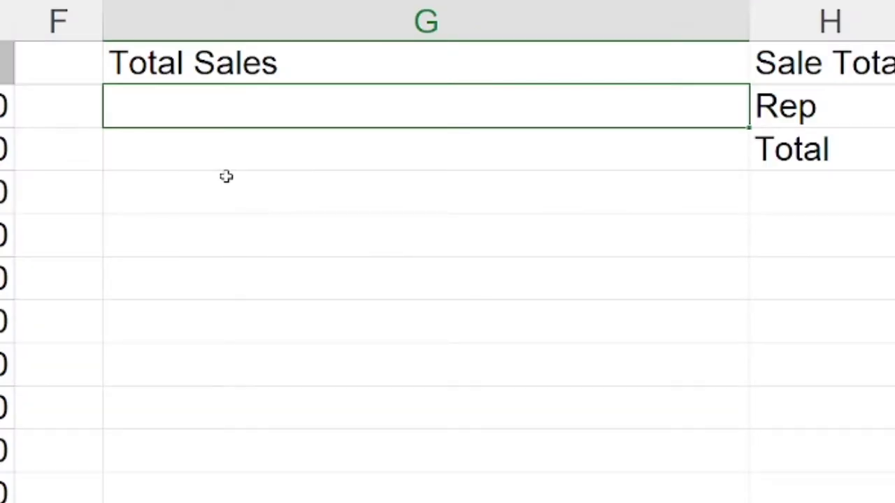
type("=su")
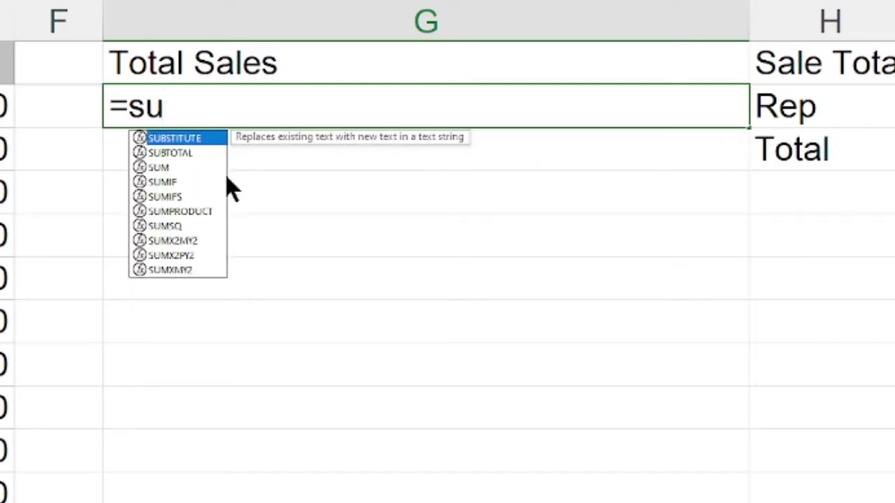
type("m")
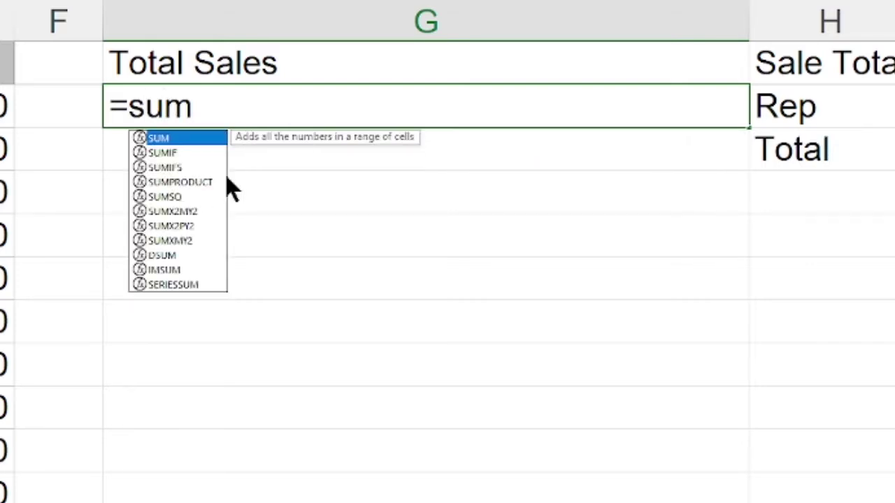
type("p")
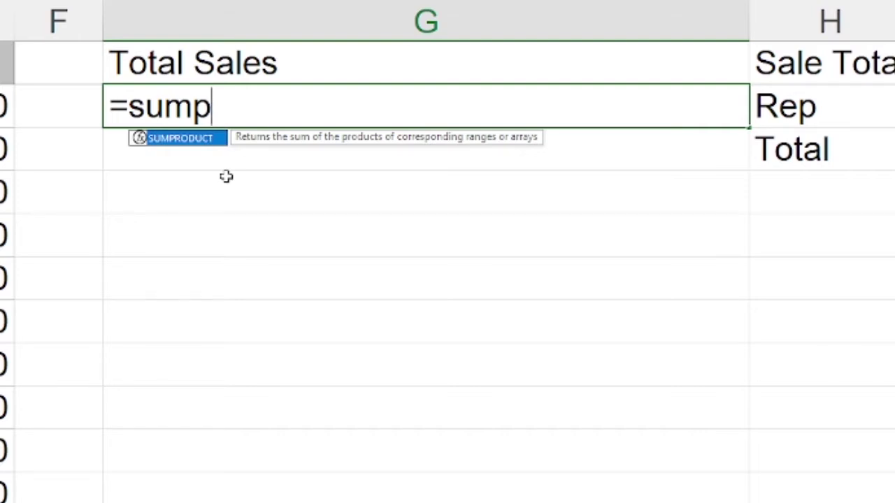
key("Tab")
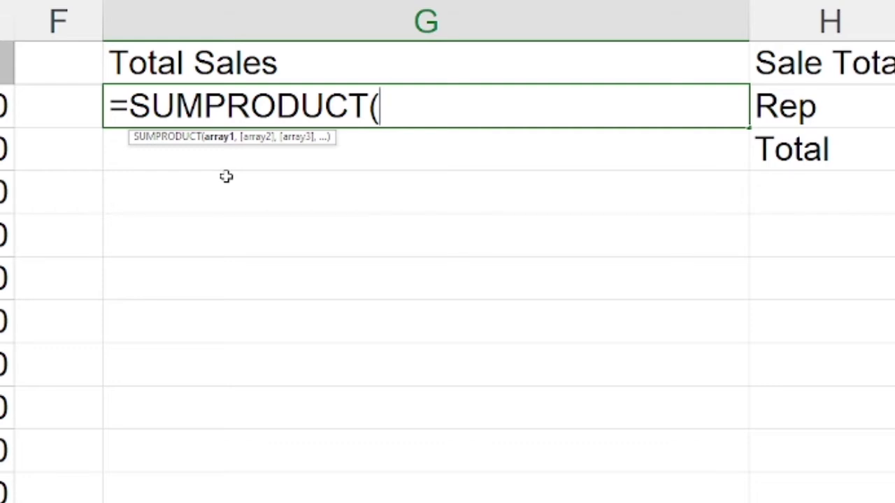
type("C2")
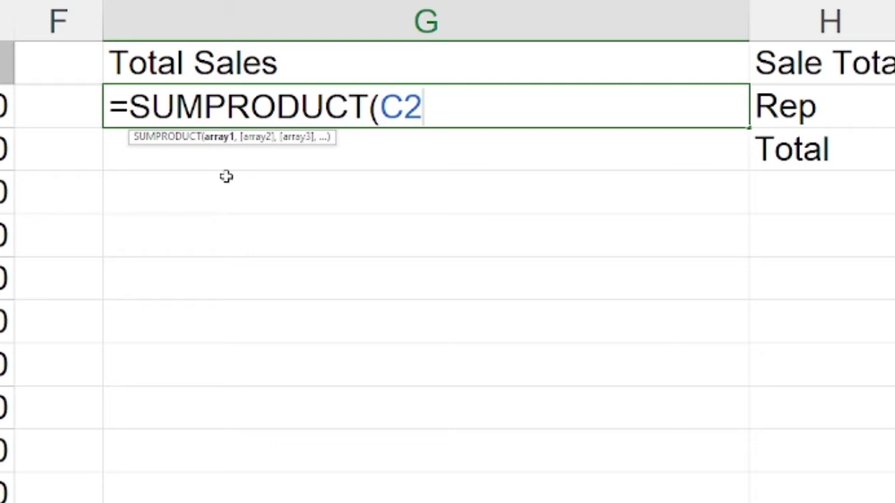
type(":C")
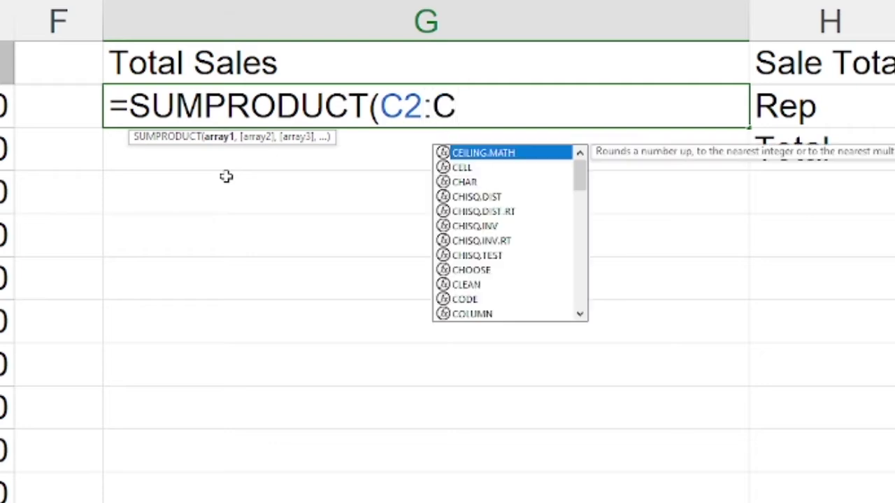
type("534")
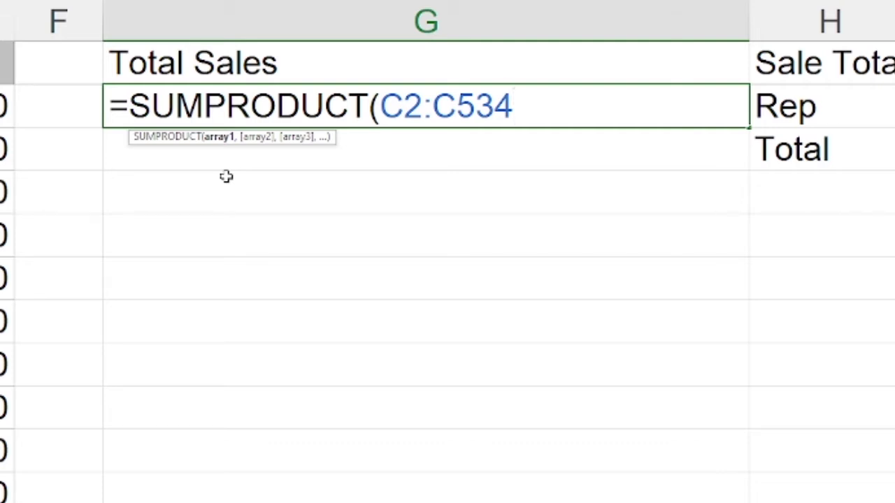
Add the quantity range D2:D534 as the second SUMPRODUCT array and complete the formula in G2
type(",")
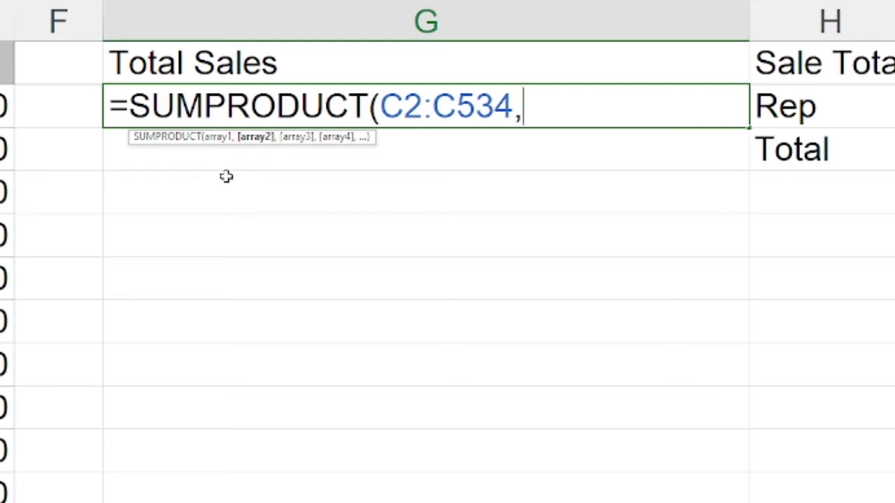
type("D")
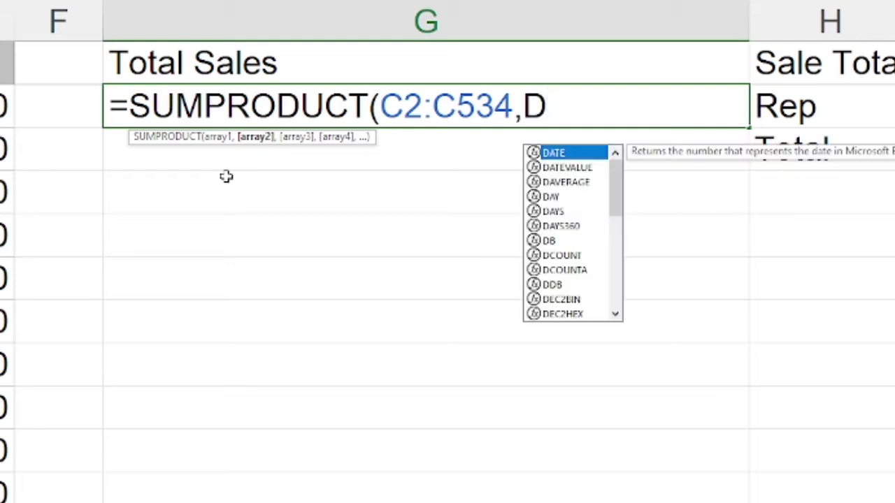
type("2")
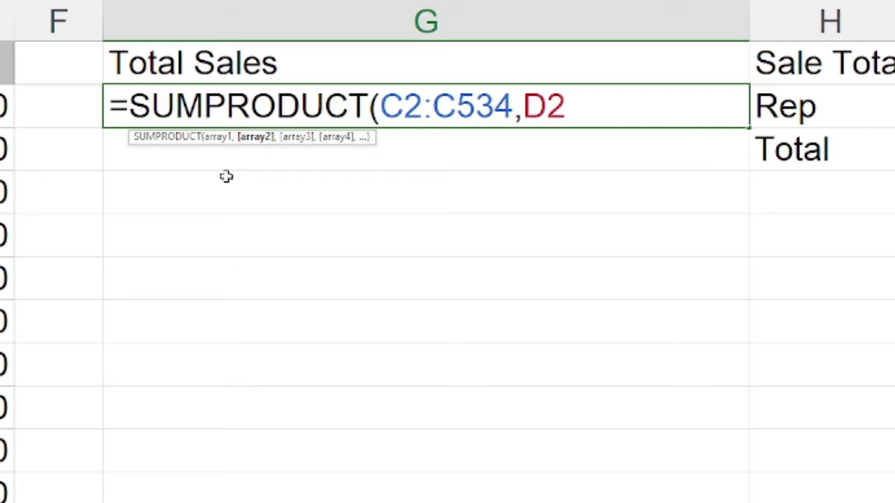
type(":D534")
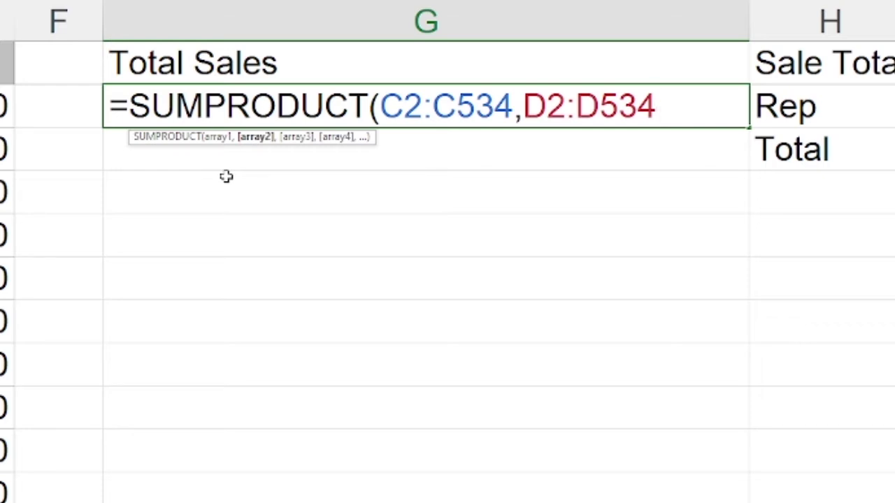
key("ctrl+Return")
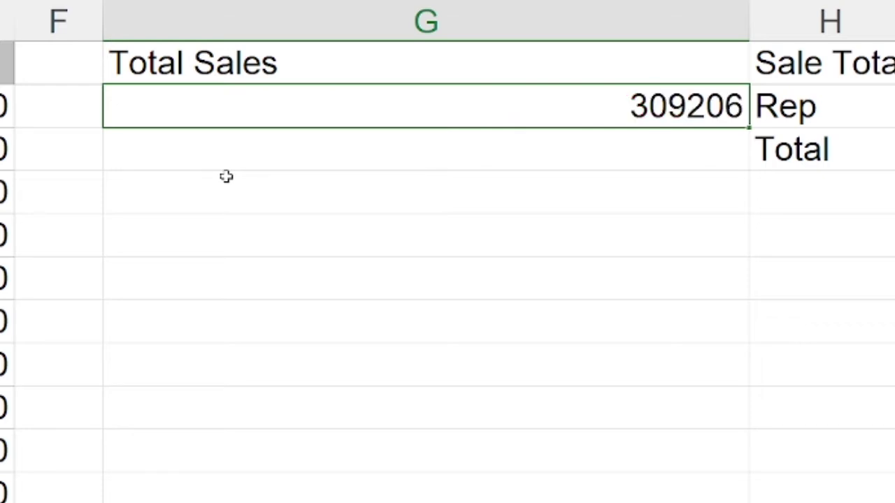
Apply the Accounting number format to the total in G2 and narrow column G to suit its contents
right_click(582, 111)
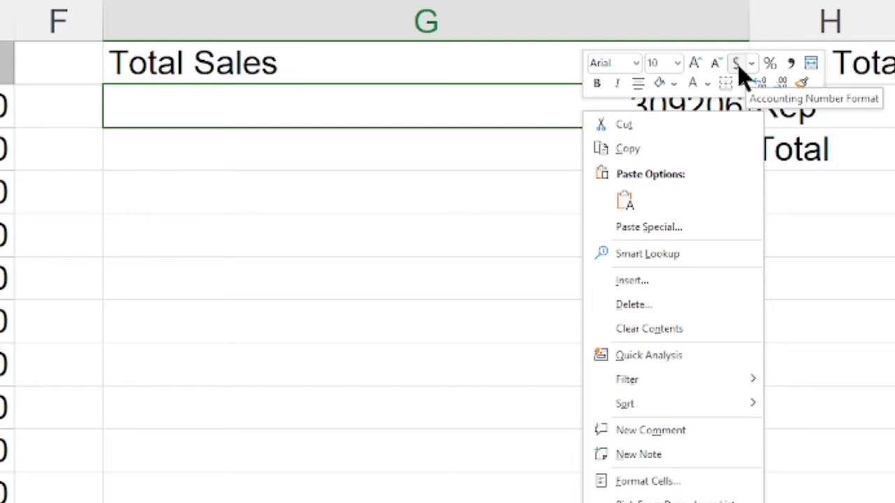
left_click(738, 64)
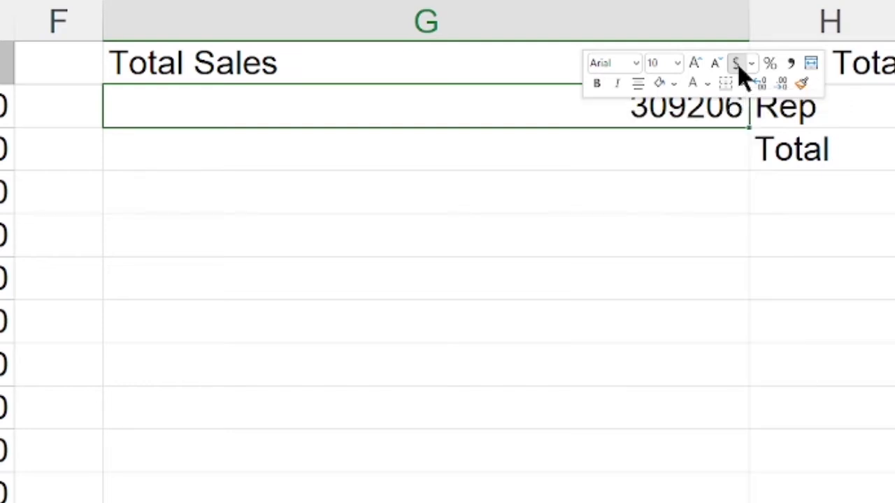
left_click(621, 238)
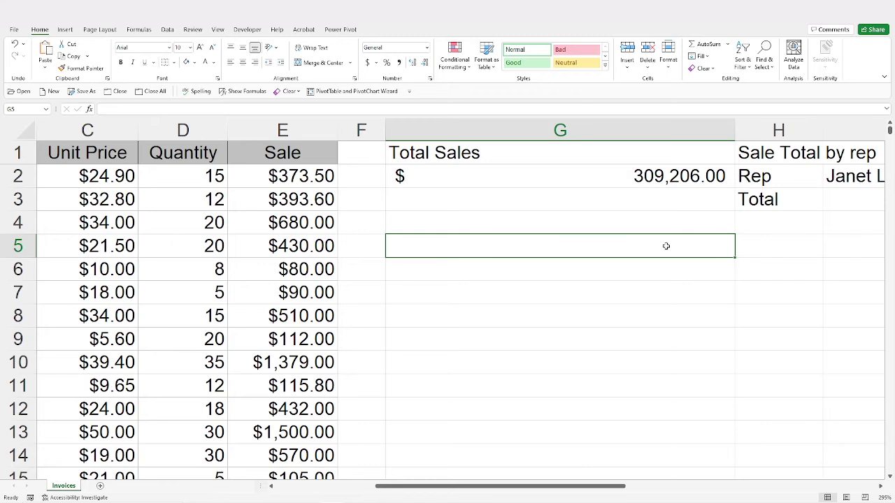
left_click_drag(734, 128, 516, 128)
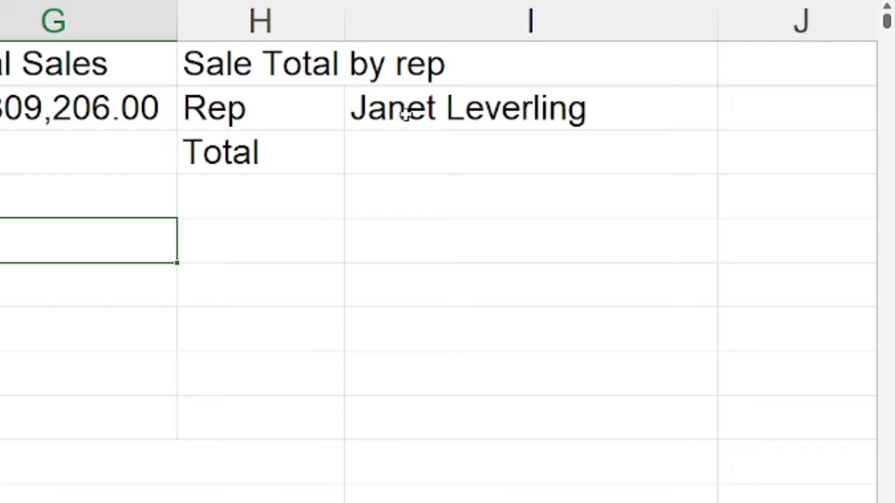
Examine the list of salespeople available for the Rep cell I2 and close it without changing the selection
left_click(636, 179)
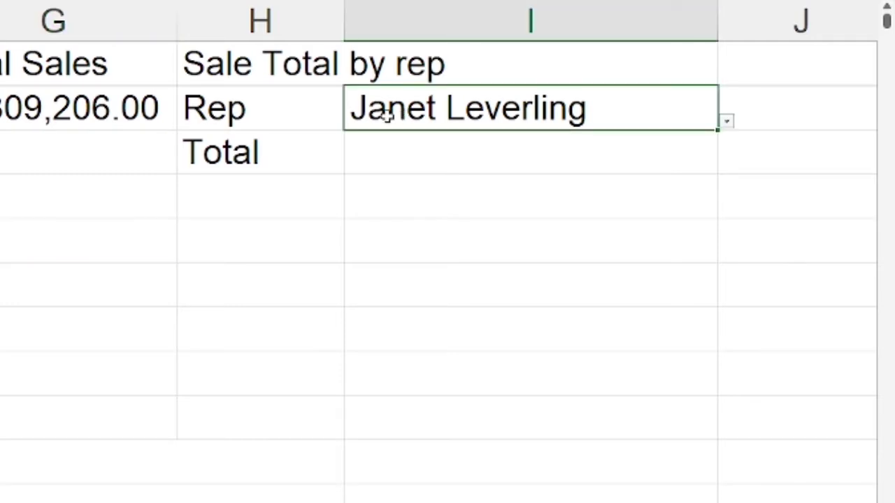
left_click(727, 126)
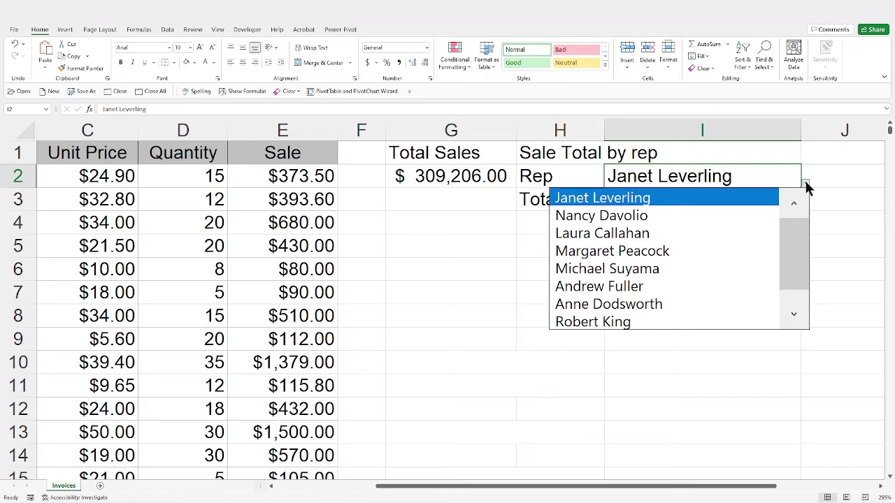
left_click(820, 171)
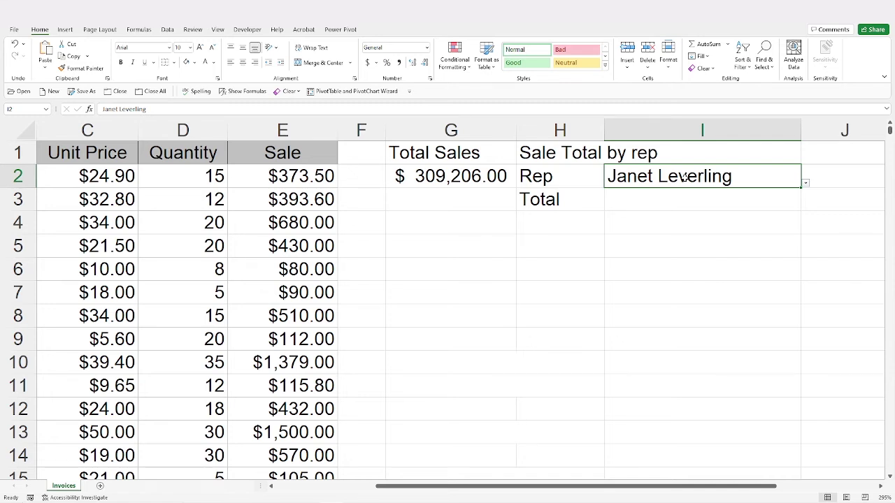
Start a SUMPRODUCT formula in I3 for the rep's total, with a parenthesised condition comparing A2:A534 with I2
left_click(625, 201)
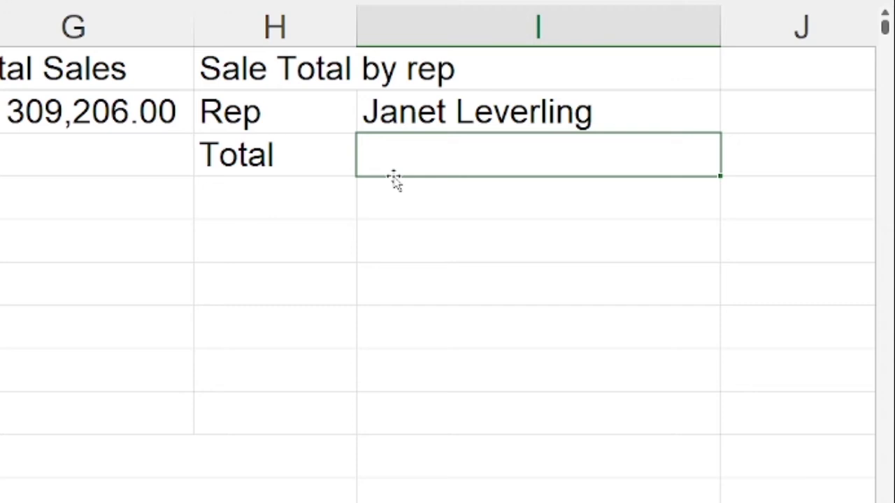
type("=s")
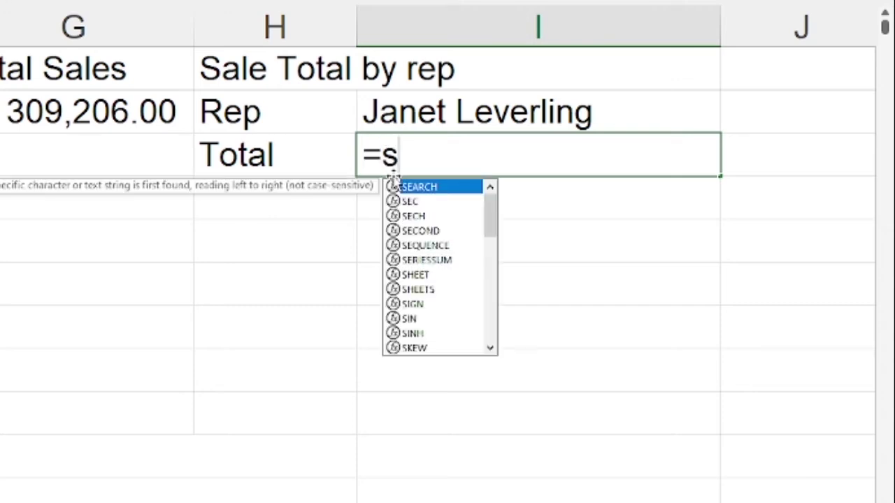
type("ump")
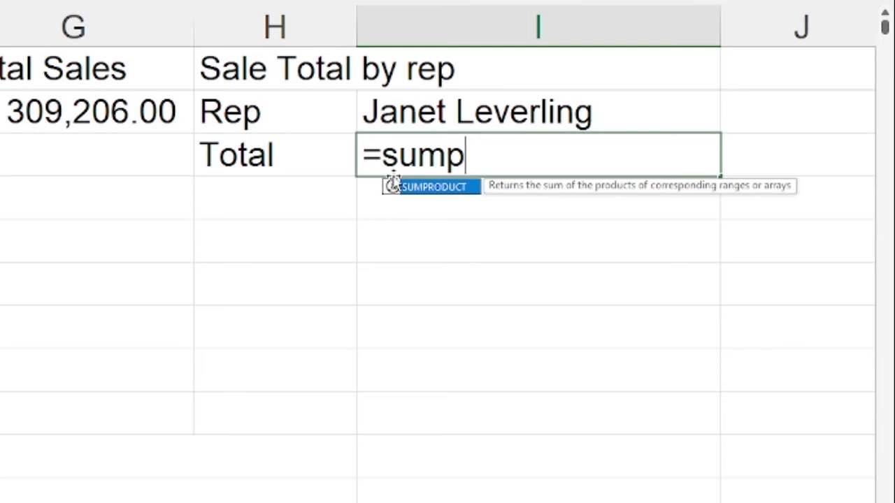
double_click(393, 185)
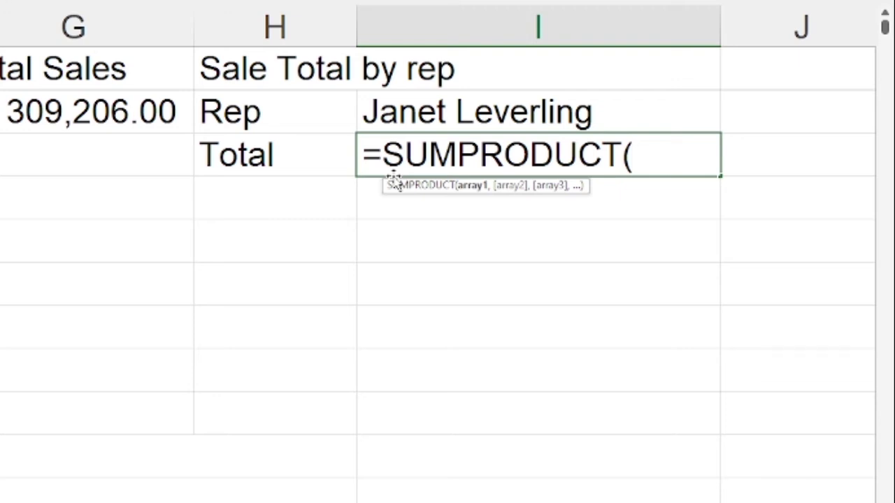
type("(")
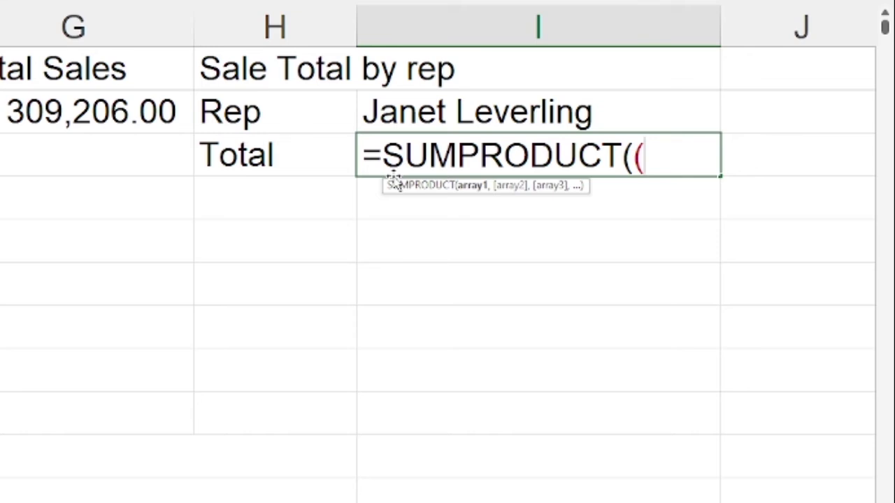
type("A")
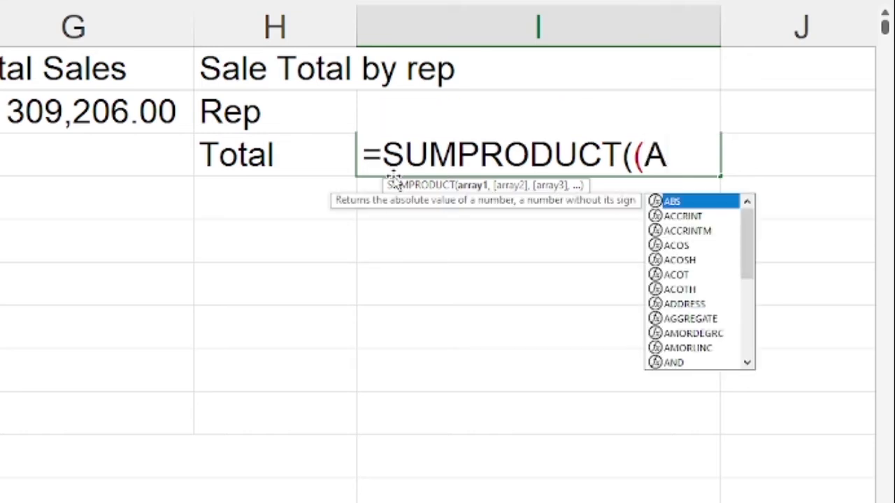
type("2")
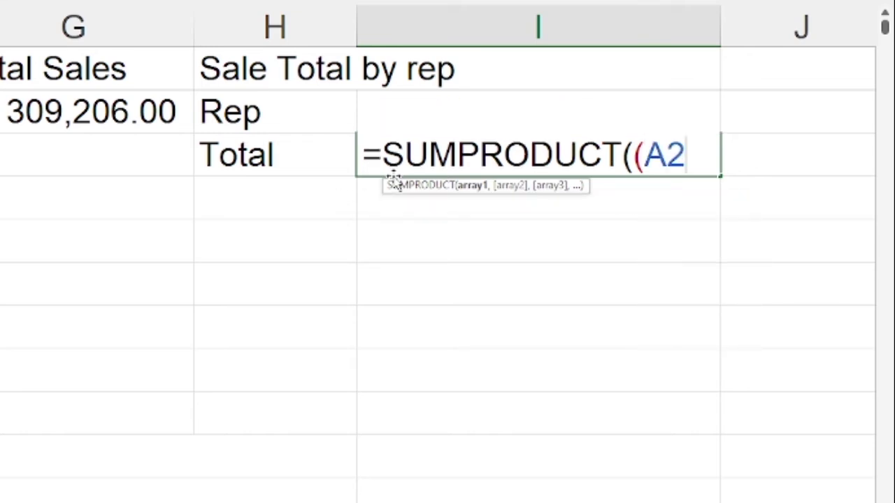
type(":A")
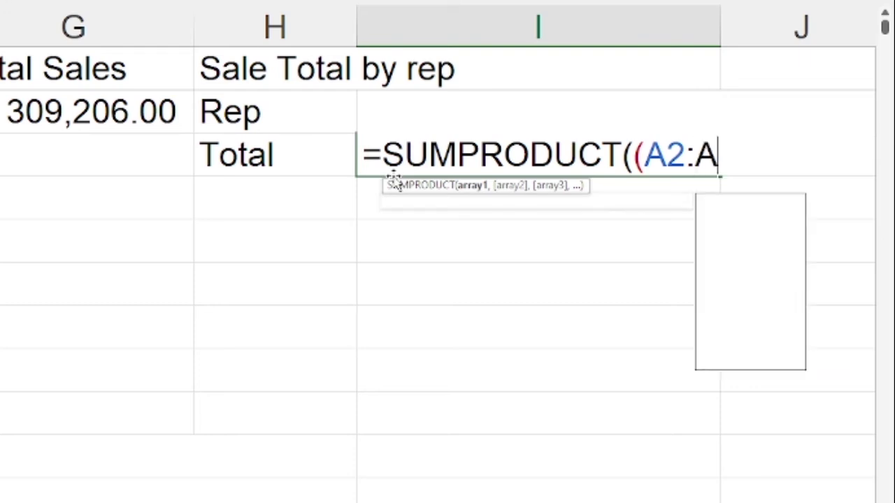
type("534")
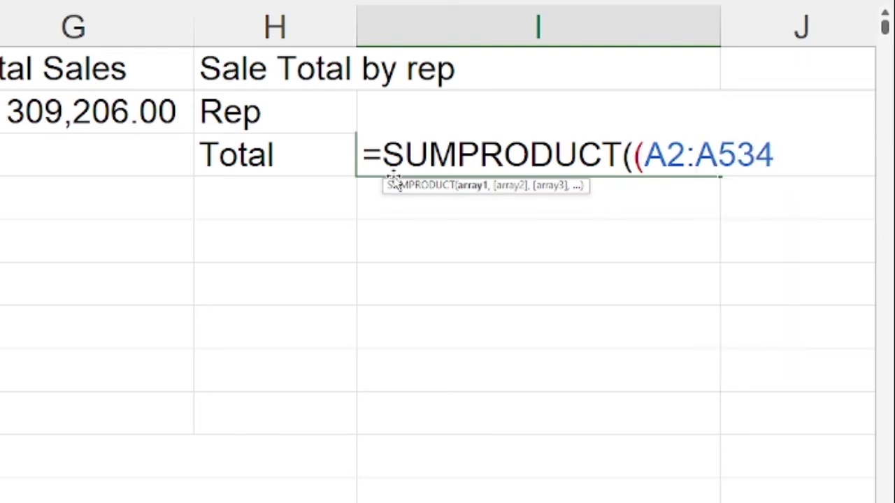
type("=")
type("I")
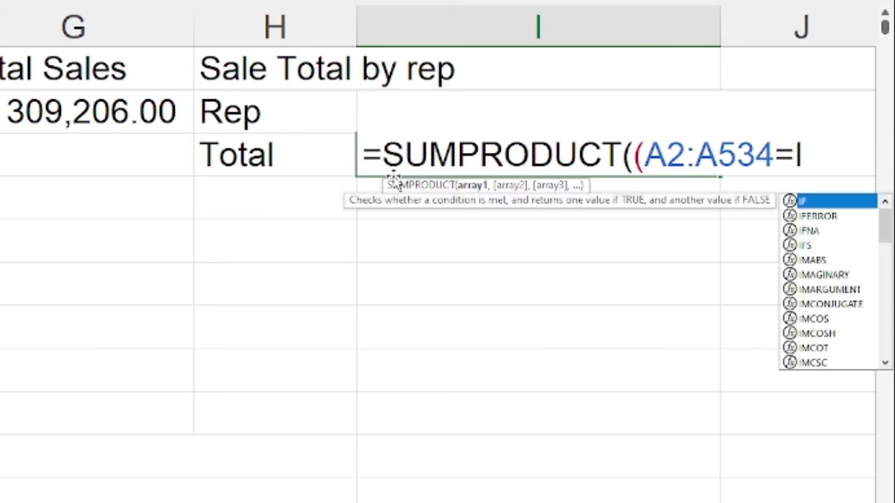
type("2")
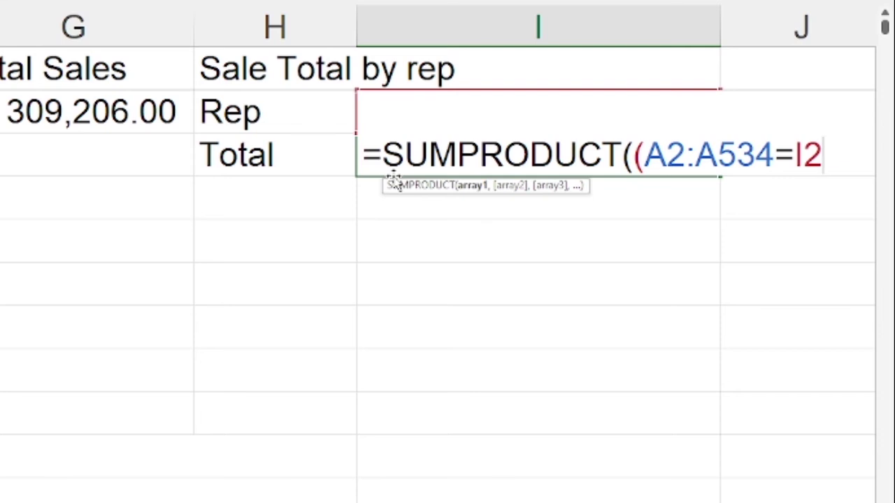
Multiply the parenthesised condition in I3 by the sales range E2:E534, complete the SUMPRODUCT formula, and apply the Accounting number format to I3
type(")*")
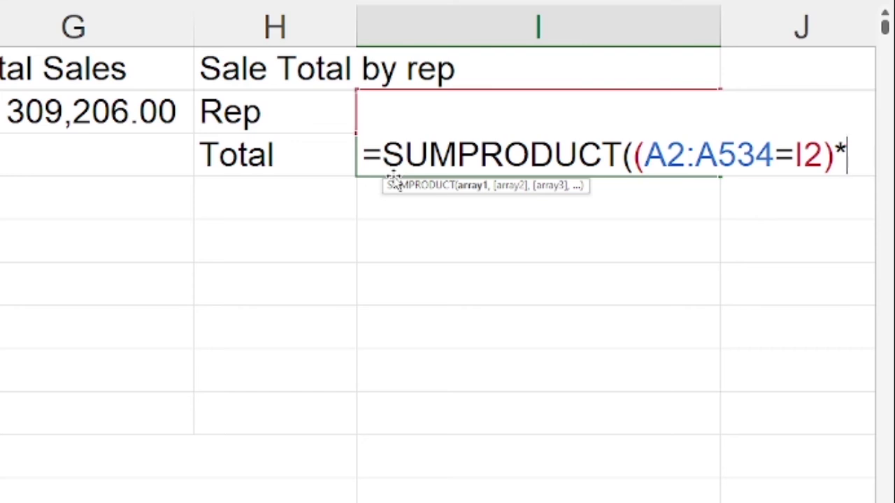
type("E2")
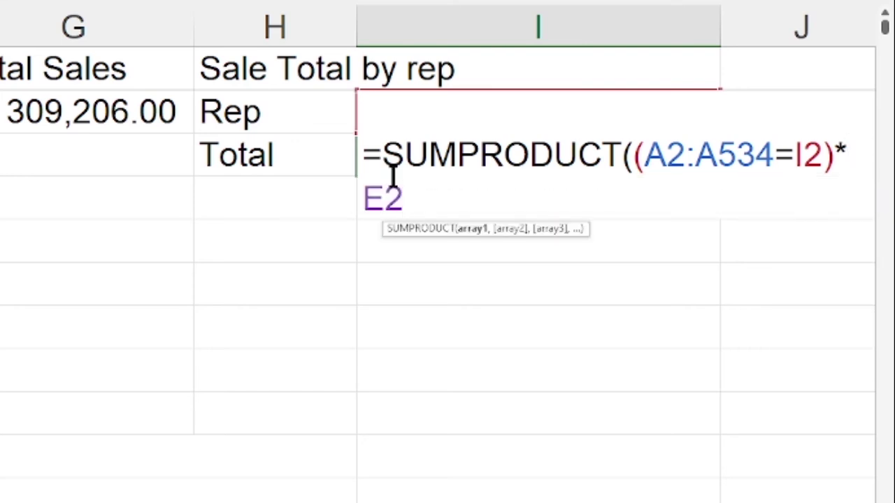
type(":E534")
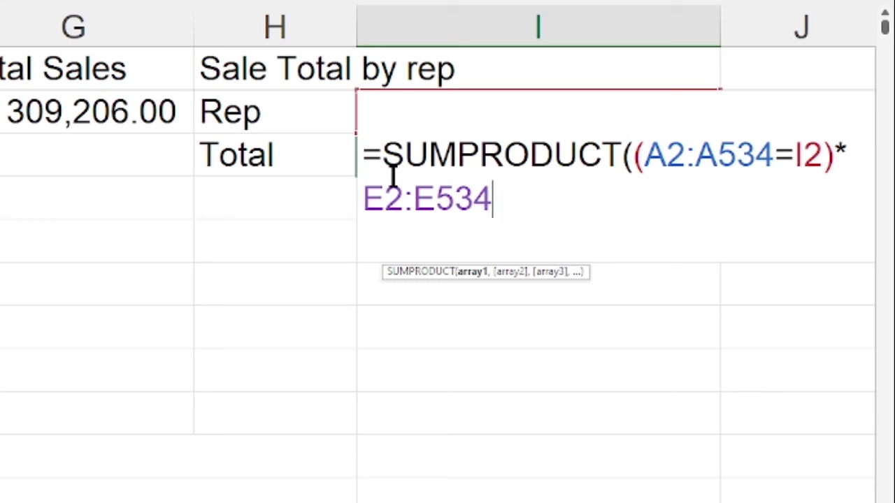
type(")")
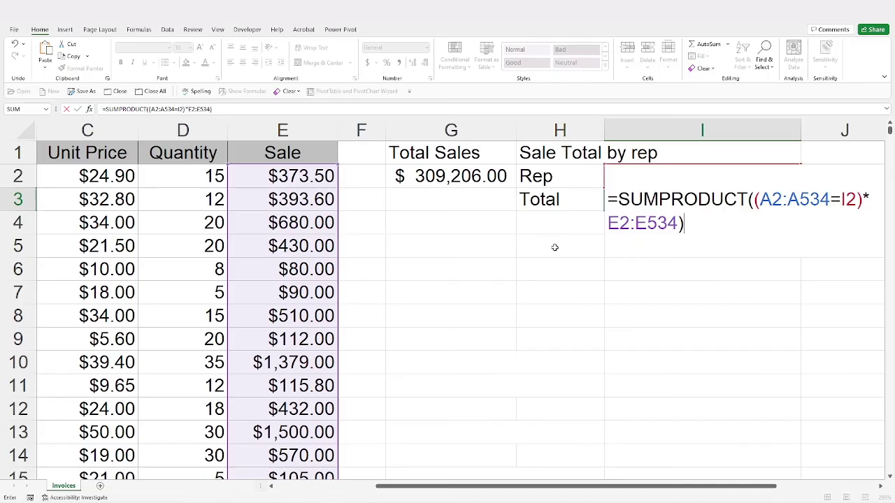
key("ctrl+Return")
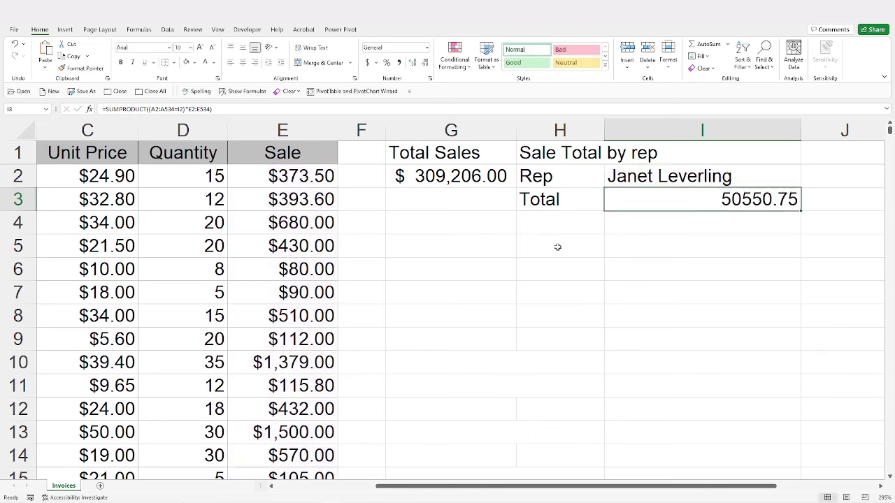
right_click(701, 203)
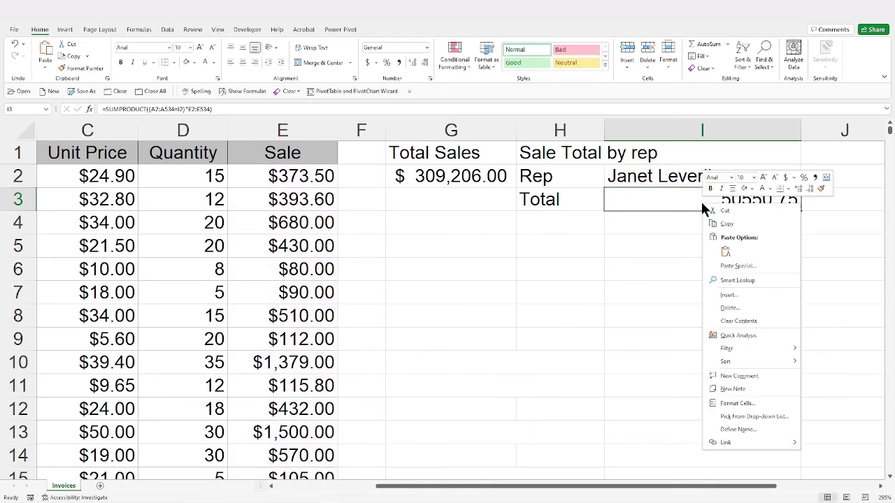
left_click(786, 179)
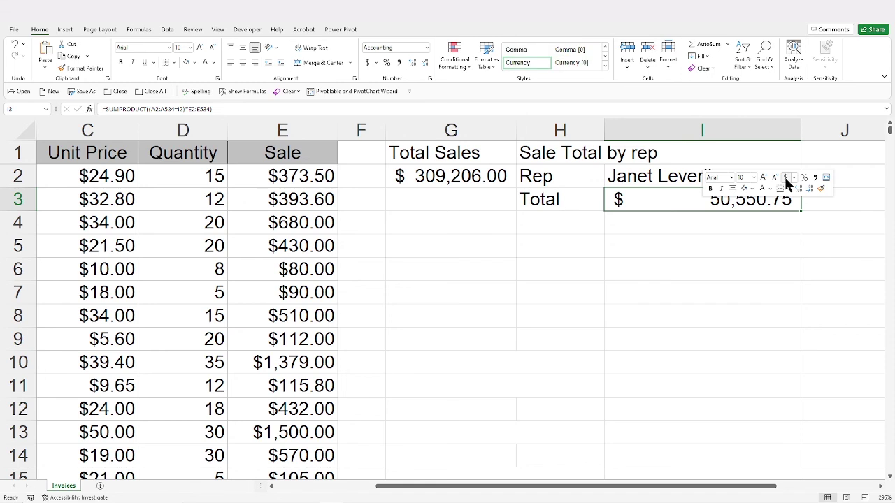
Change the Rep in I2 to the sixth salesperson shown in the cell's list of choices
left_click(792, 176)
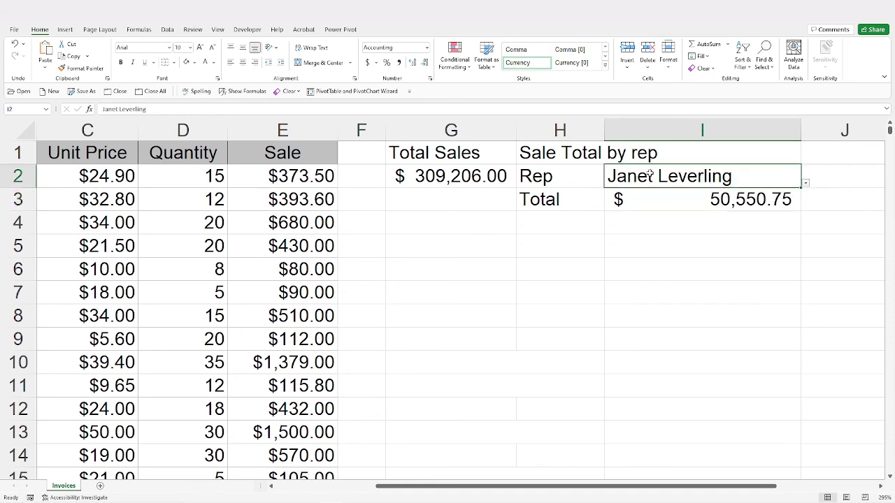
left_click(806, 183)
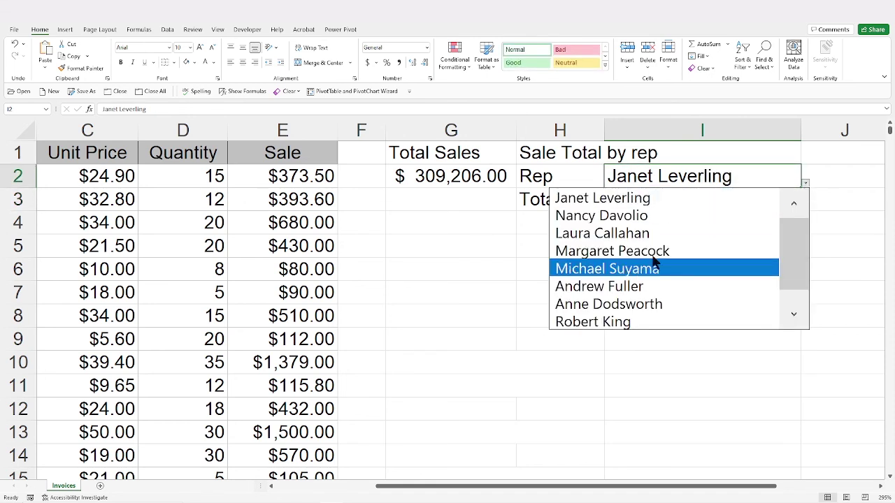
left_click(583, 286)
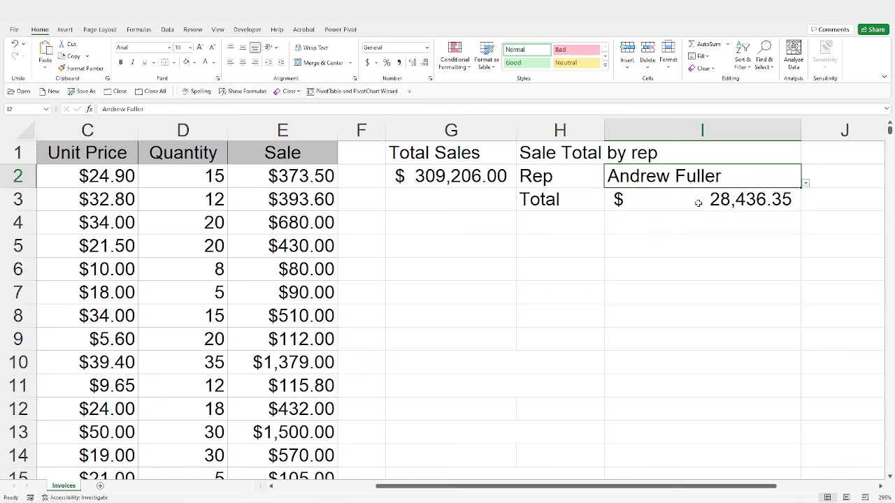